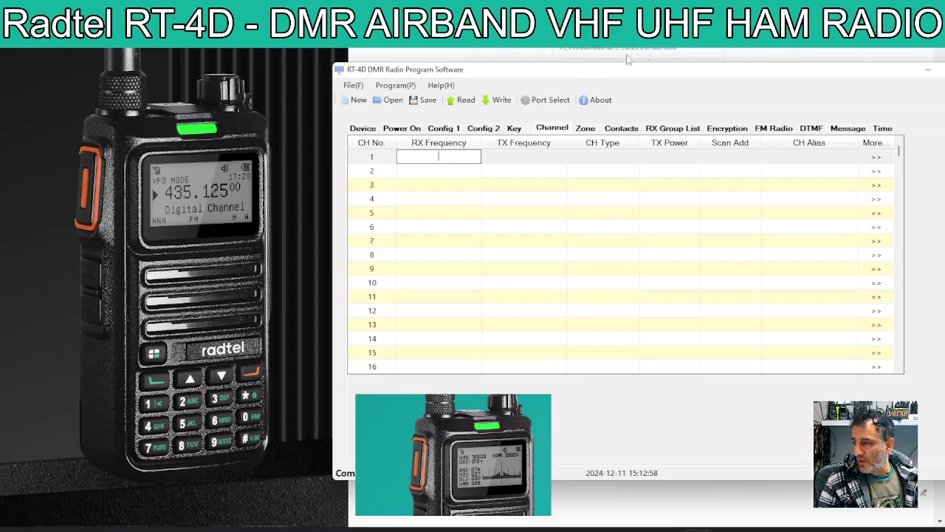
- In Device settings, enter the operator's DMR ID as Personal ID and their uppercase callsign as Radio Name
left_click(364, 130)
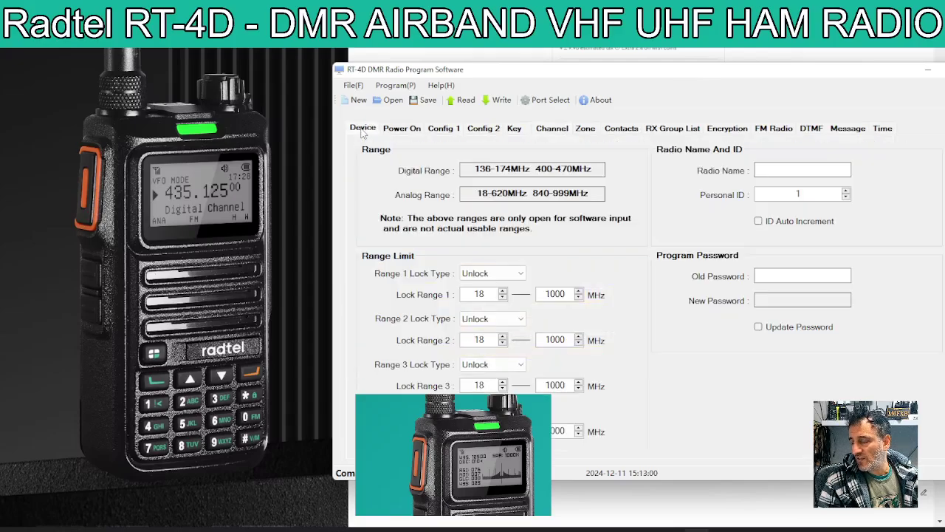
left_click(394, 131)
left_click(377, 132)
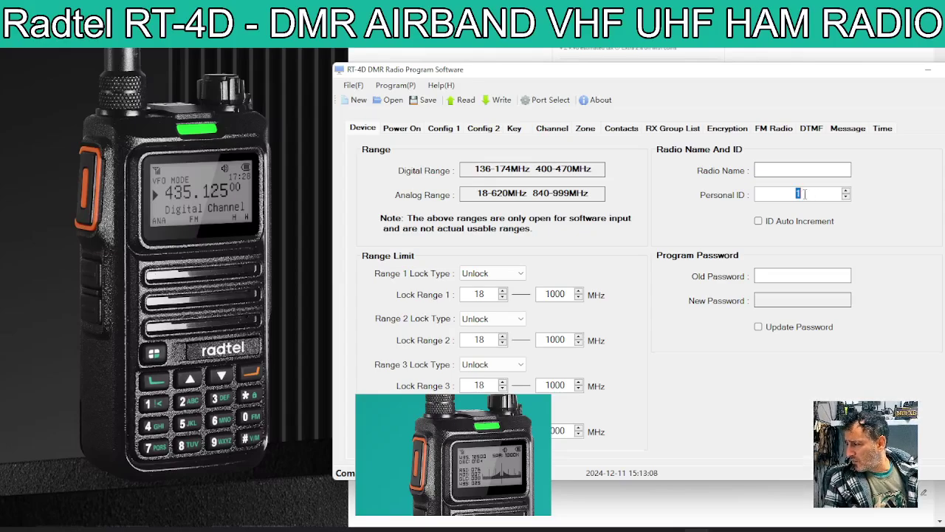
double_click(805, 194)
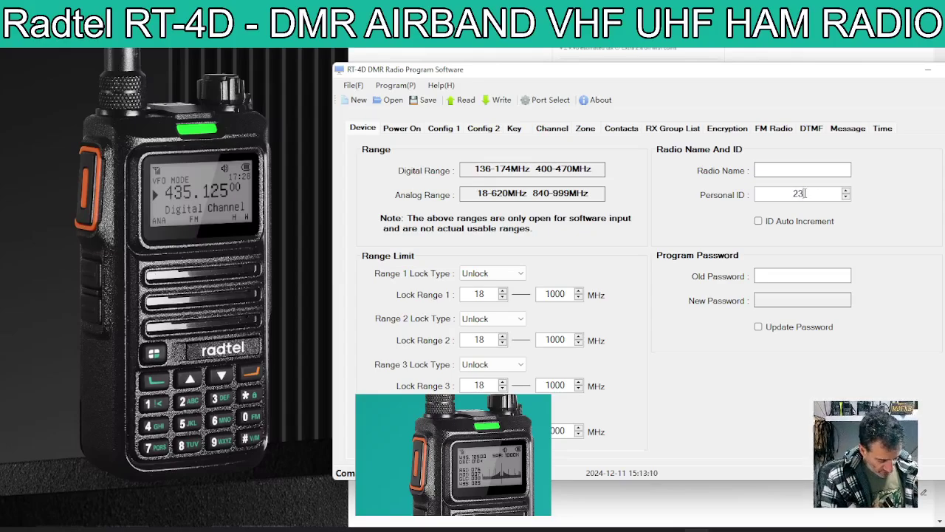
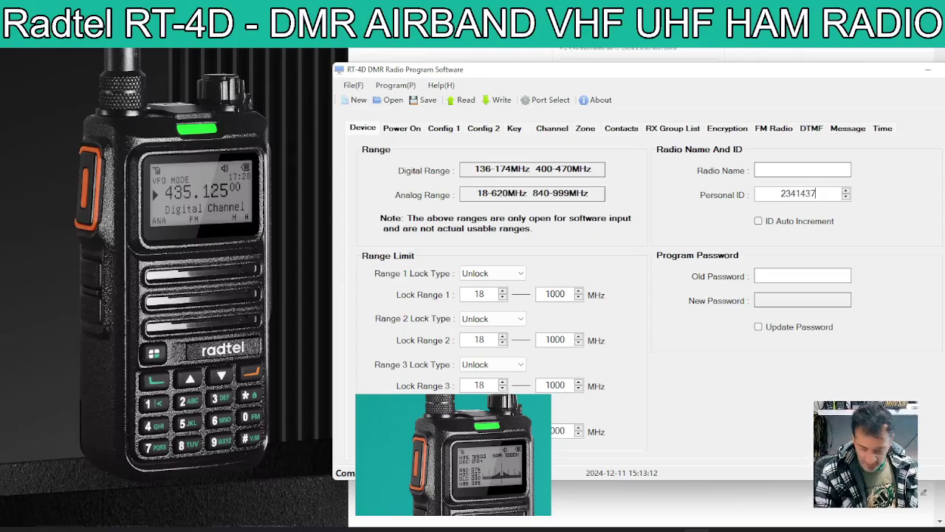
left_click(794, 171)
type("m0fxb")
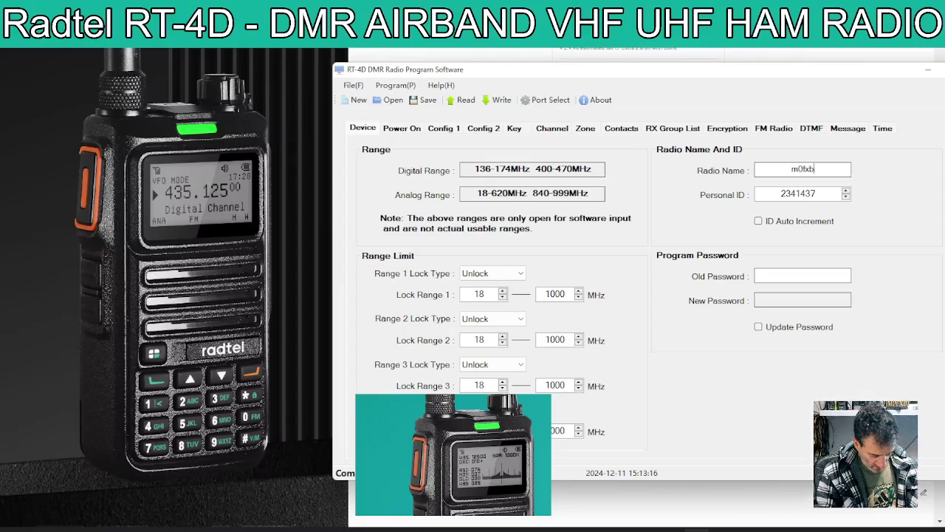
key("BackSpace")
key("BackSpace")
key("BackSpace")
key("BackSpace")
key("BackSpace")
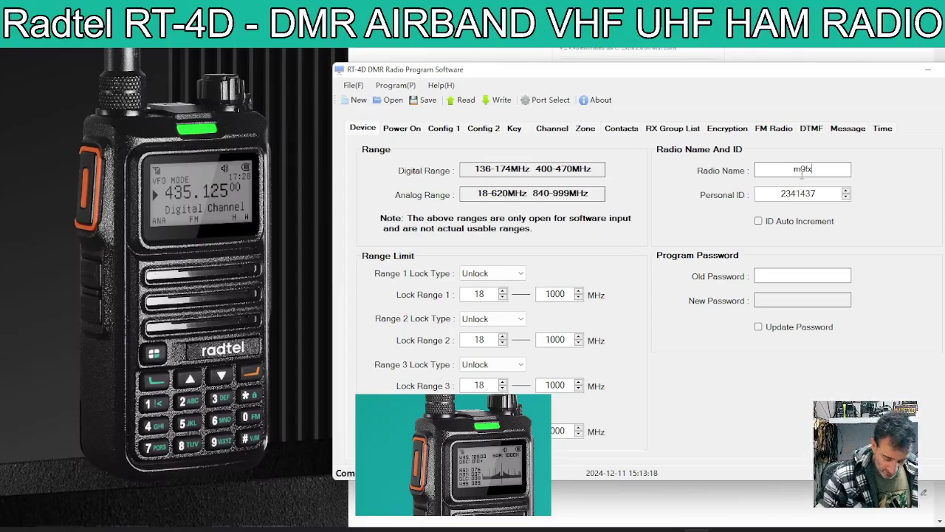
type("M0FXB")
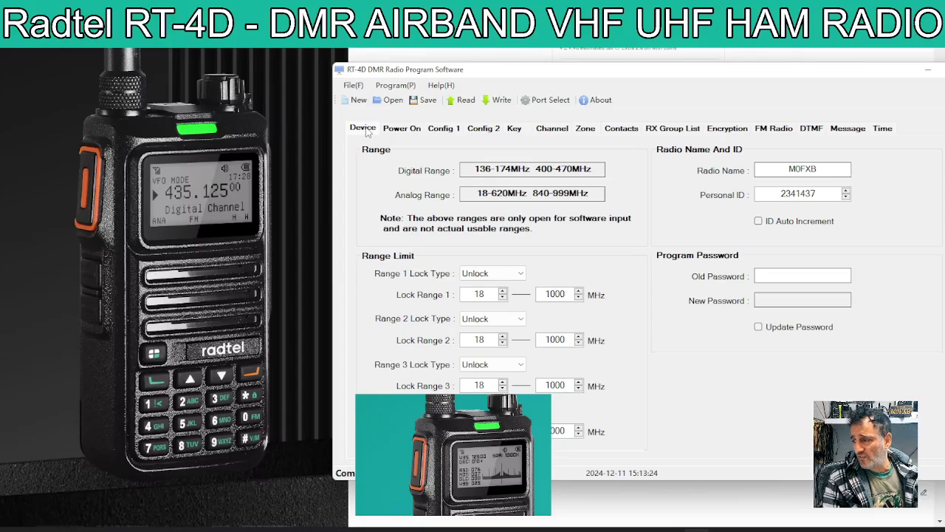
left_click(556, 128)
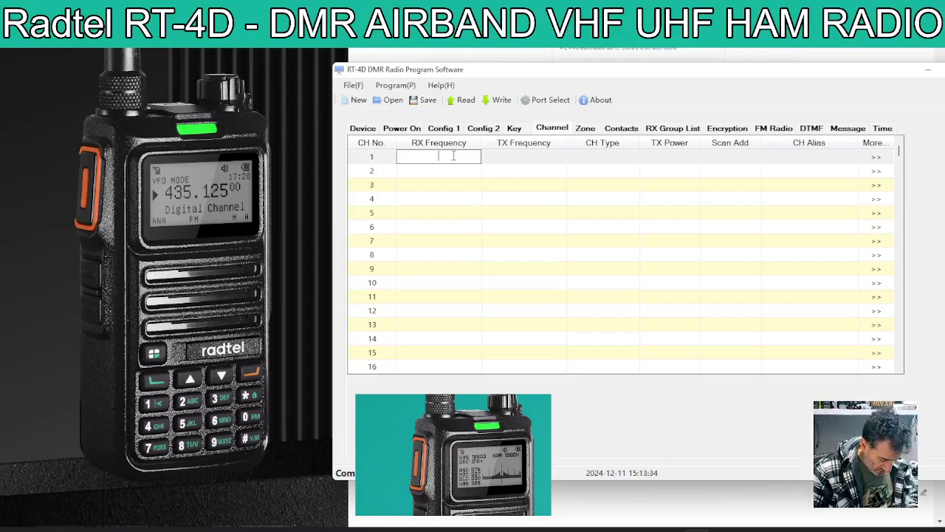
- Enter 431.550 as channel 1's RX frequency so TX also fills with 431.55000 MHz
type("431.")
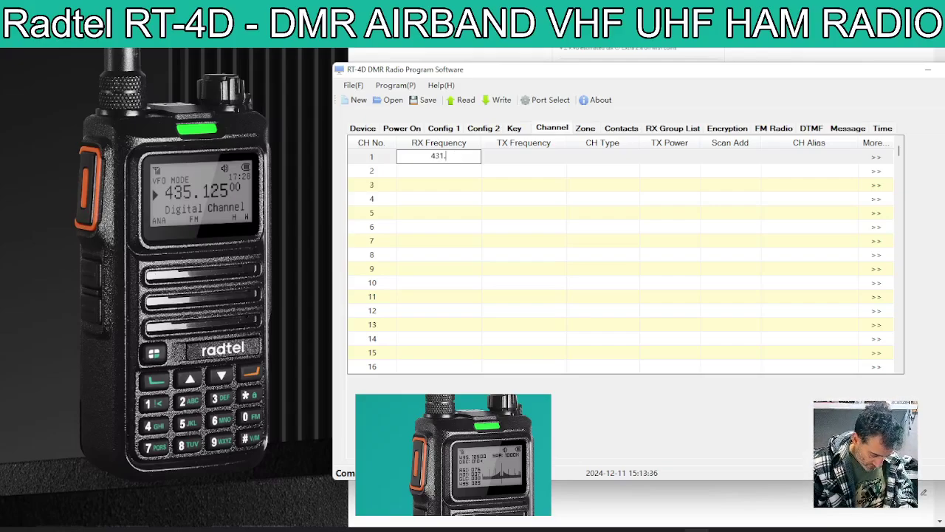
type("550")
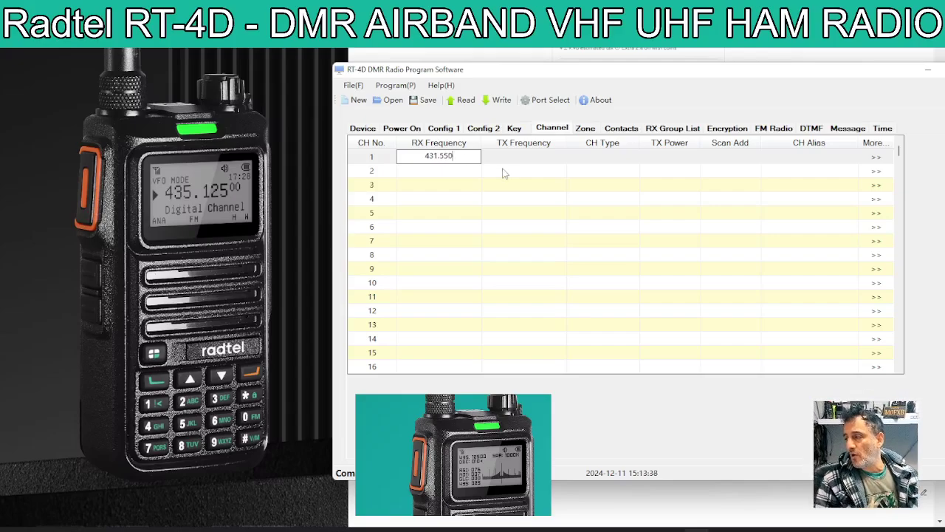
left_click(511, 157)
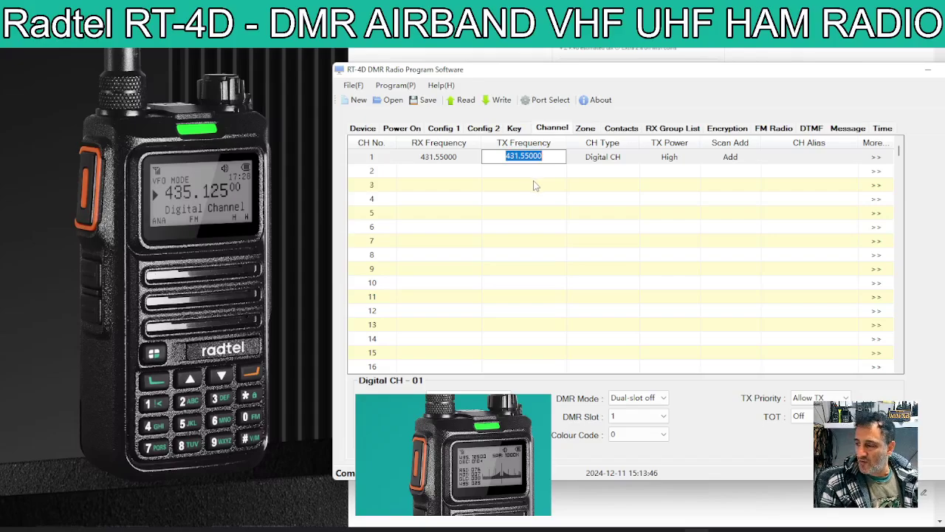
- Keep channel 1 as Digital CH and set its TX power to Low
left_click(613, 159)
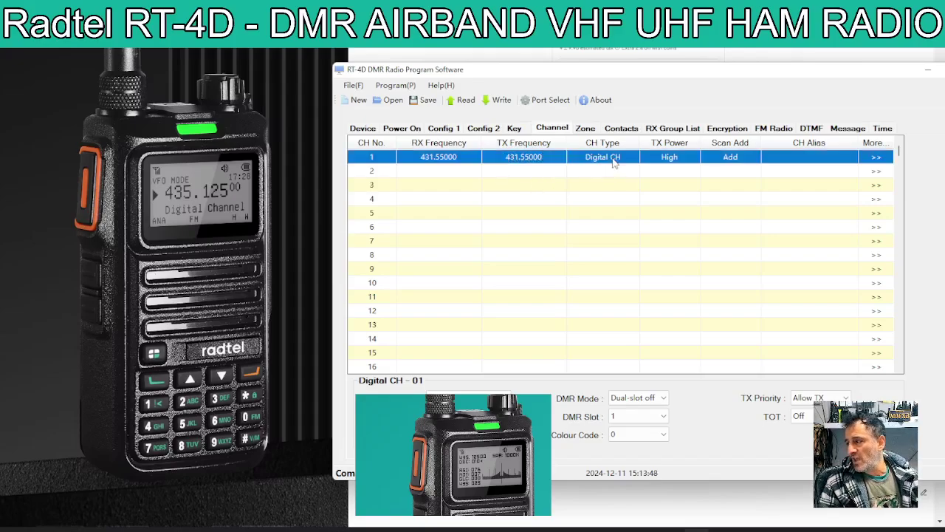
left_click(633, 157)
left_click(634, 157)
left_click(678, 158)
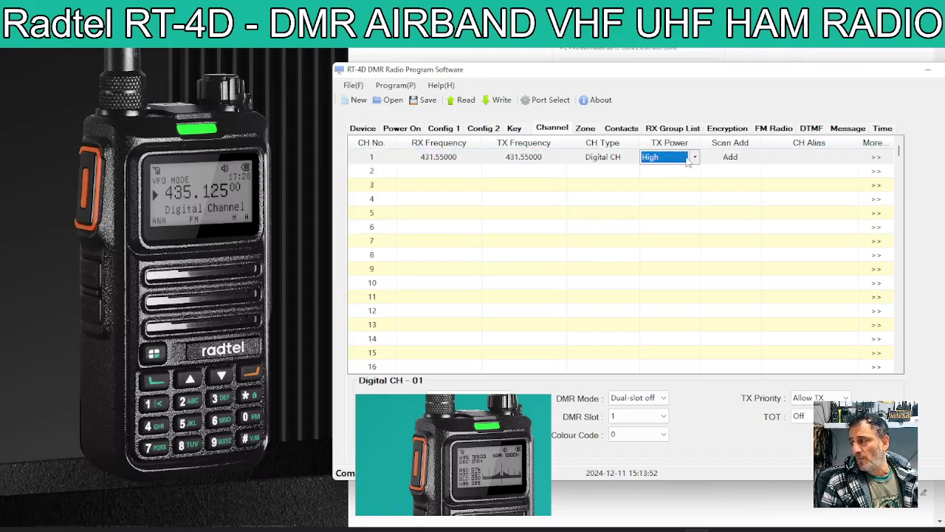
left_click(694, 158)
left_click(665, 171)
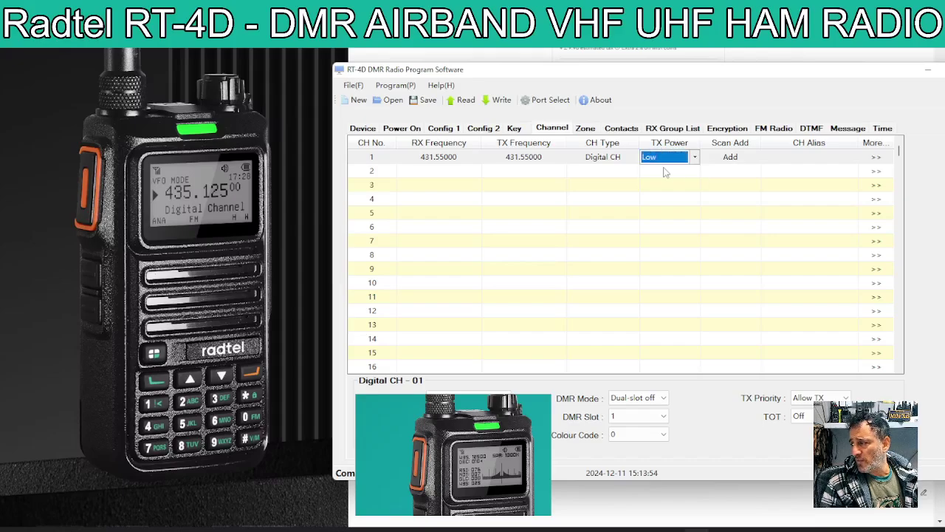
- Give channel 1 the alias HOTSPOT
left_click(817, 156)
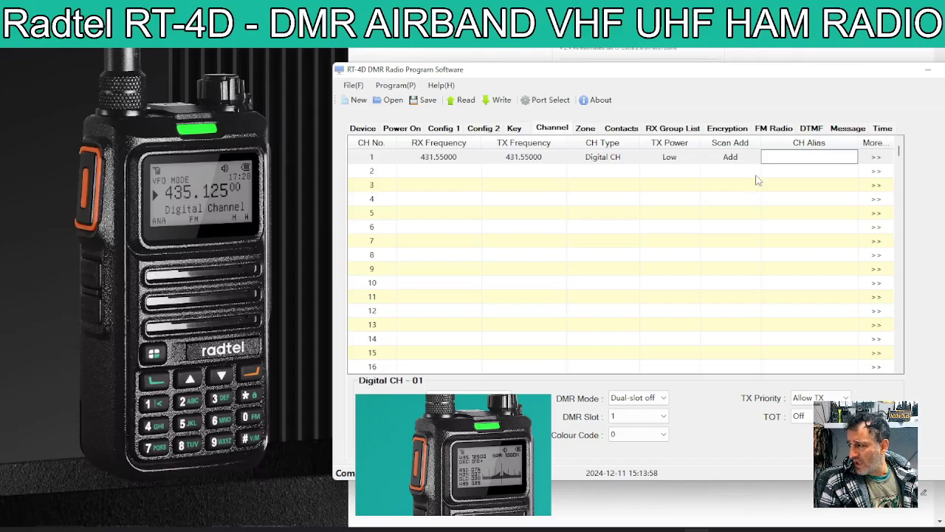
type("HO")
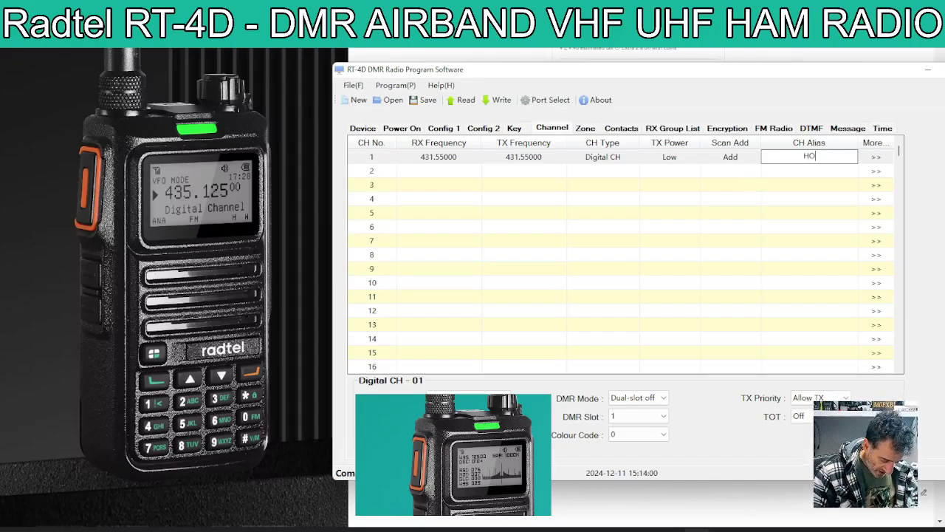
type("TSPOT")
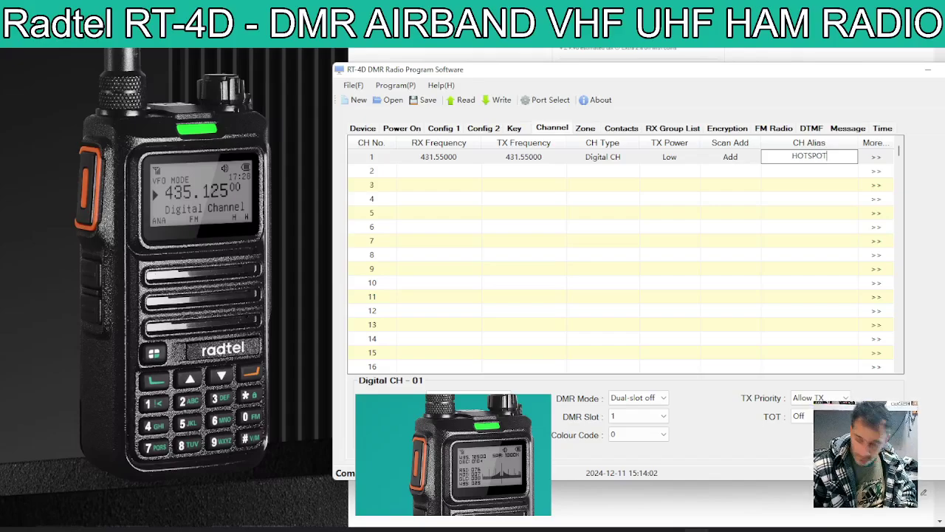
left_click(878, 158)
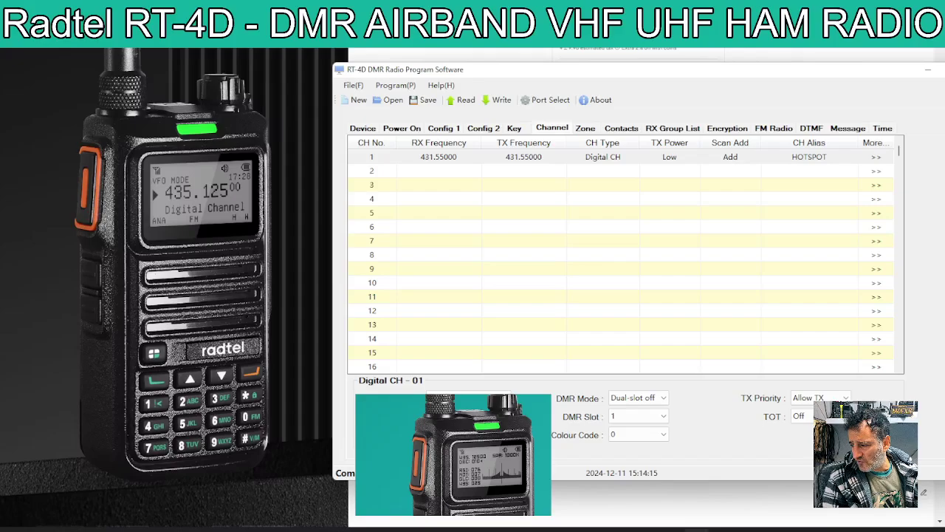
- In the Digital CH panel, leave DMR Slot at 1 and change Colour Code from 0 to 1
left_click(664, 417)
left_click(664, 417)
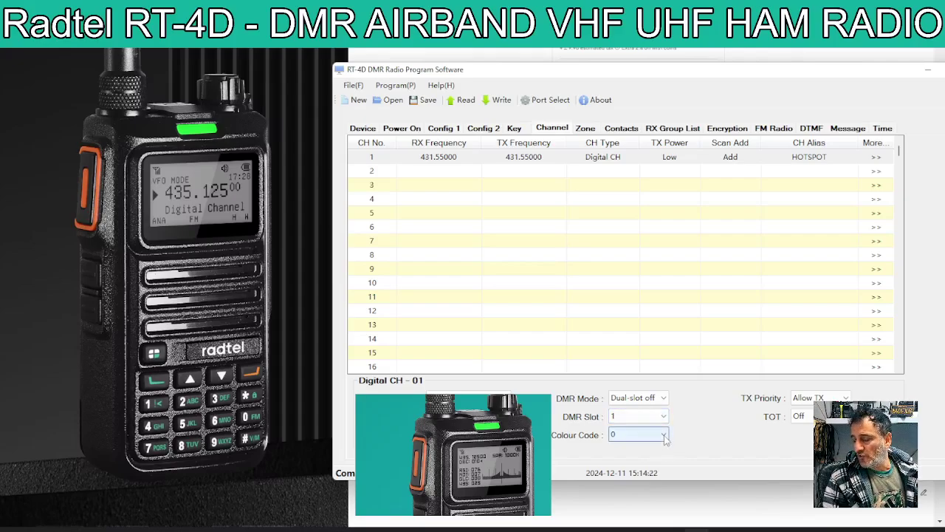
left_click(664, 436)
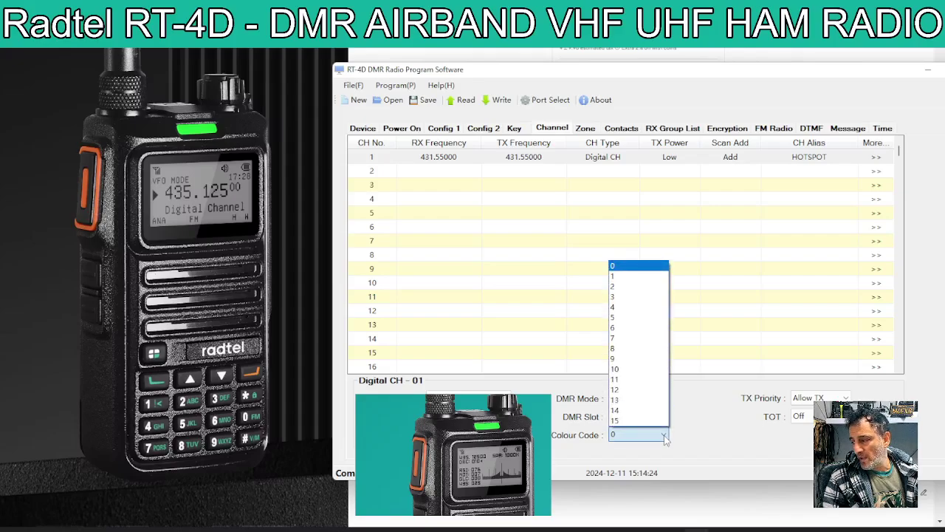
left_click(627, 283)
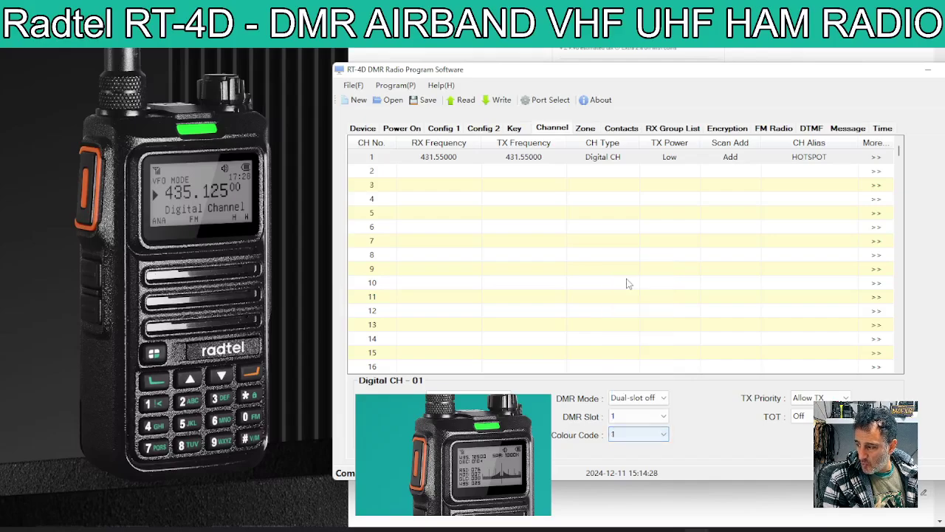
double_click(665, 439)
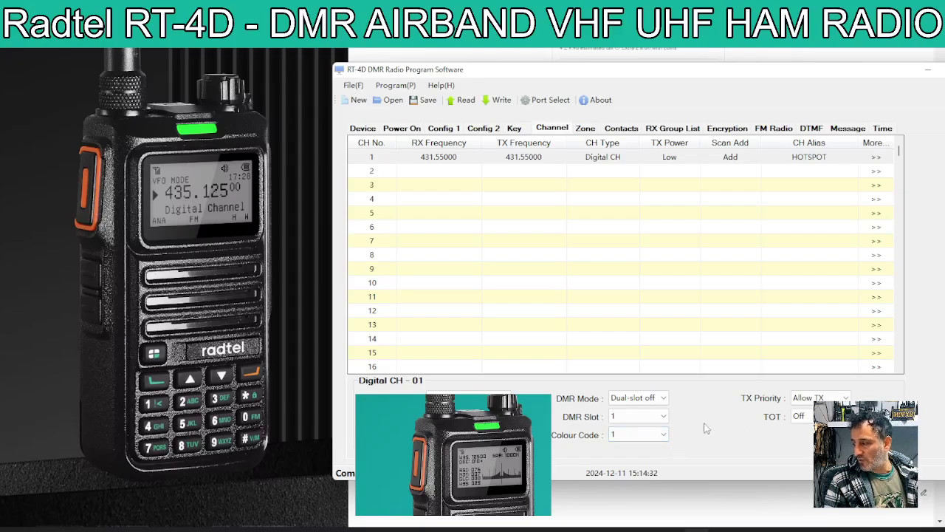
left_click(797, 415)
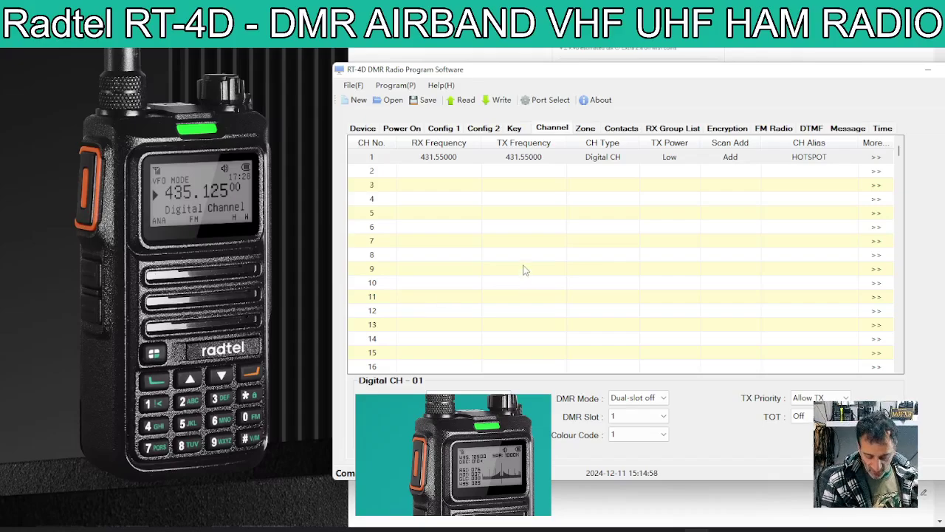
left_click(624, 129)
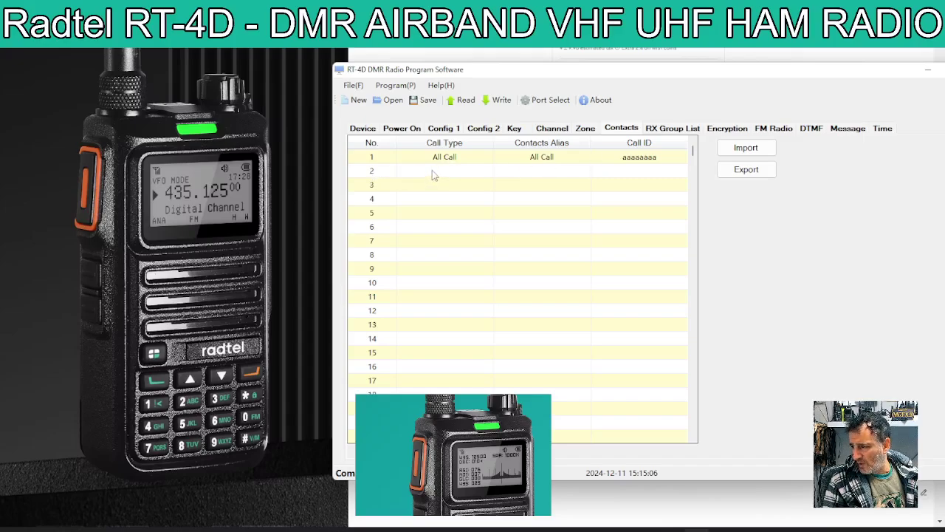
- Set contact row 2 to Call Type Group Call, alias WW, Call ID 91
left_click(435, 172)
left_click(488, 170)
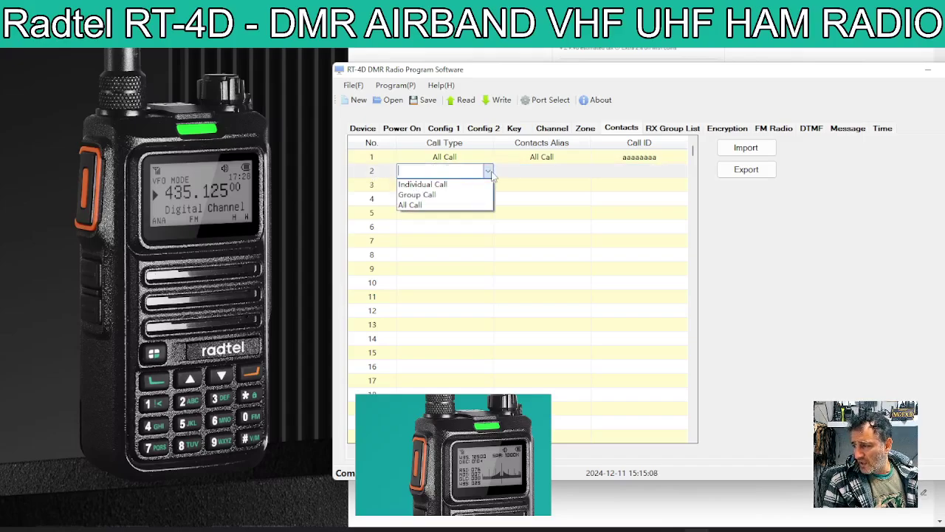
left_click(446, 195)
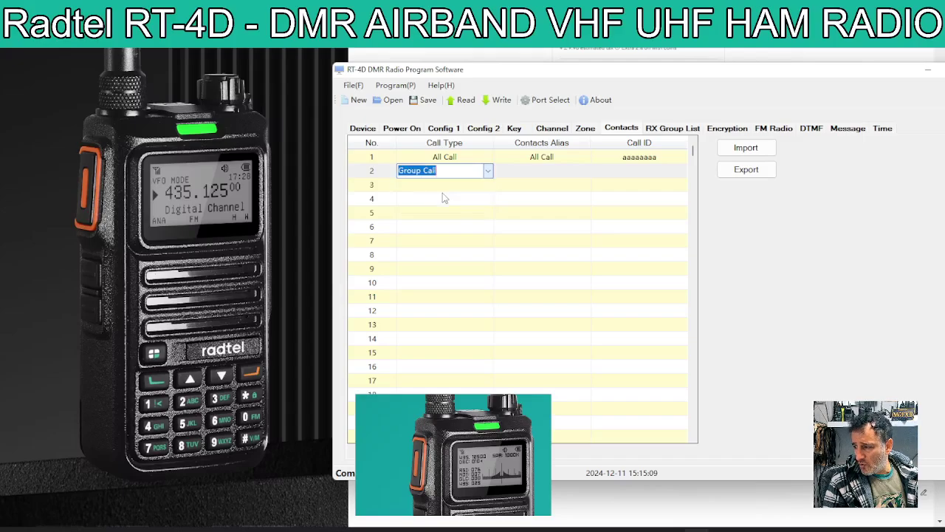
left_click(488, 170)
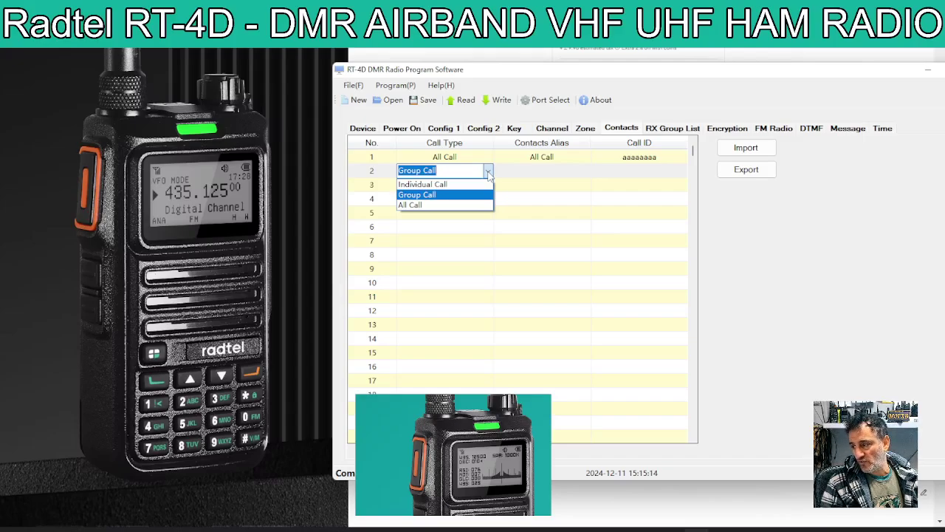
left_click(487, 171)
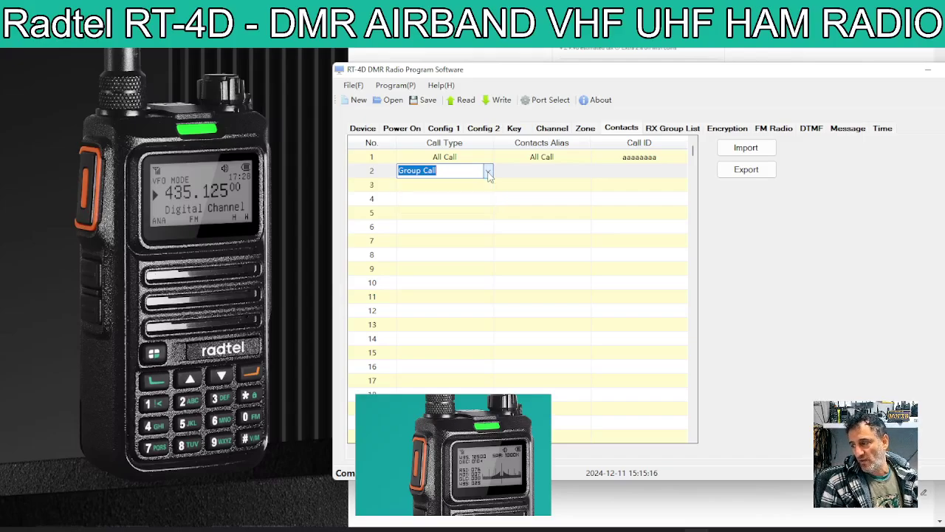
left_click(559, 173)
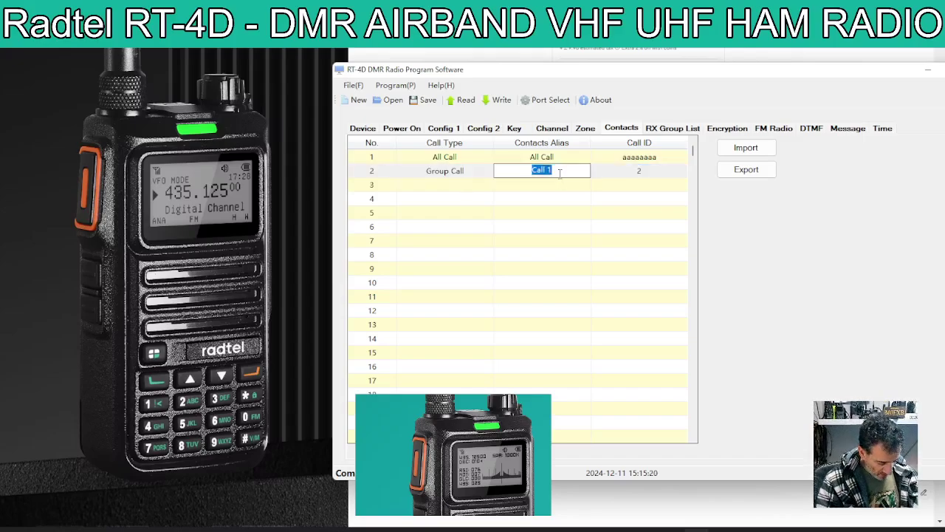
type("WW")
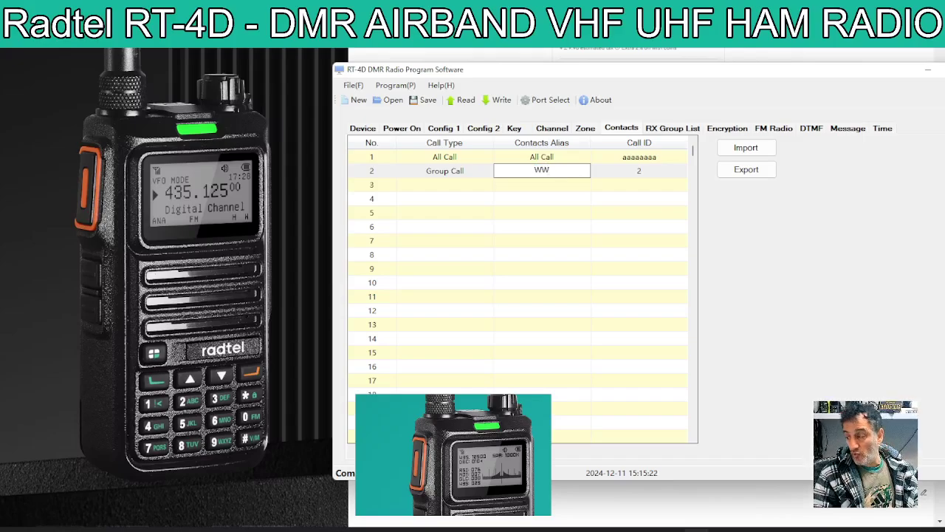
left_click(643, 173)
double_click(644, 171)
type("91")
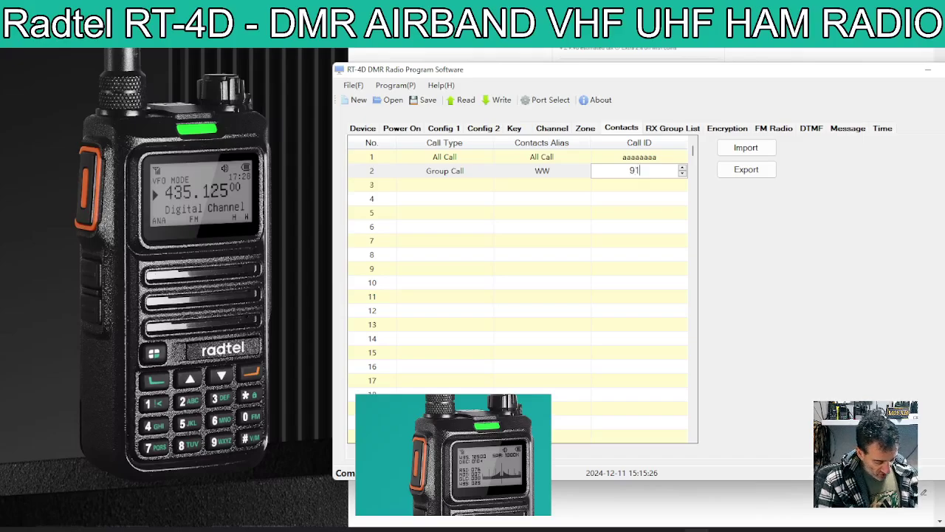
left_click(552, 190)
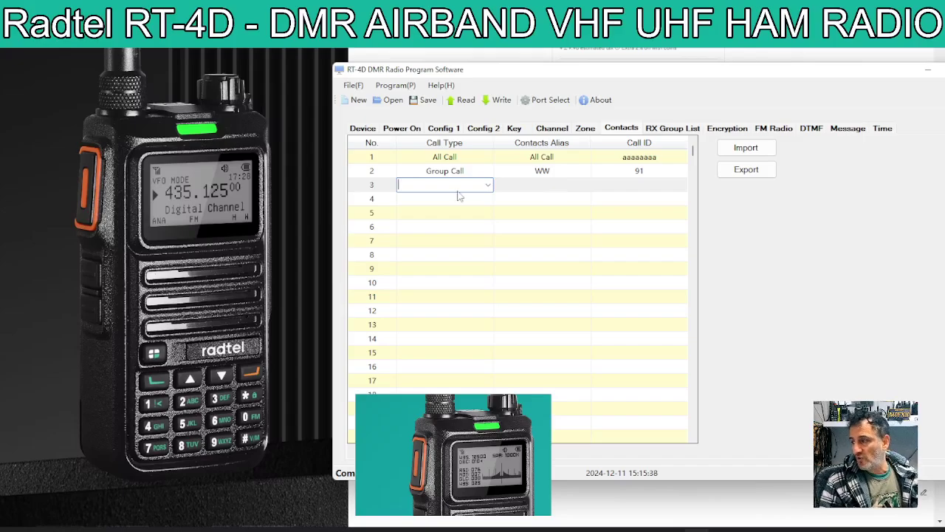
- Set contact row 3 to Group Call, alias CHAT, Call ID 2350, and return to the channel list
left_click(488, 186)
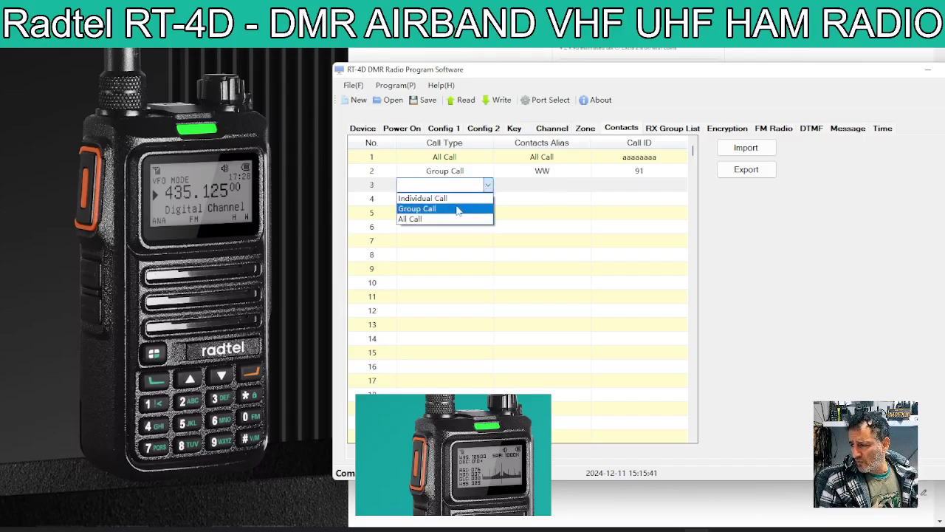
left_click(417, 208)
left_click(529, 184)
type("CHAT")
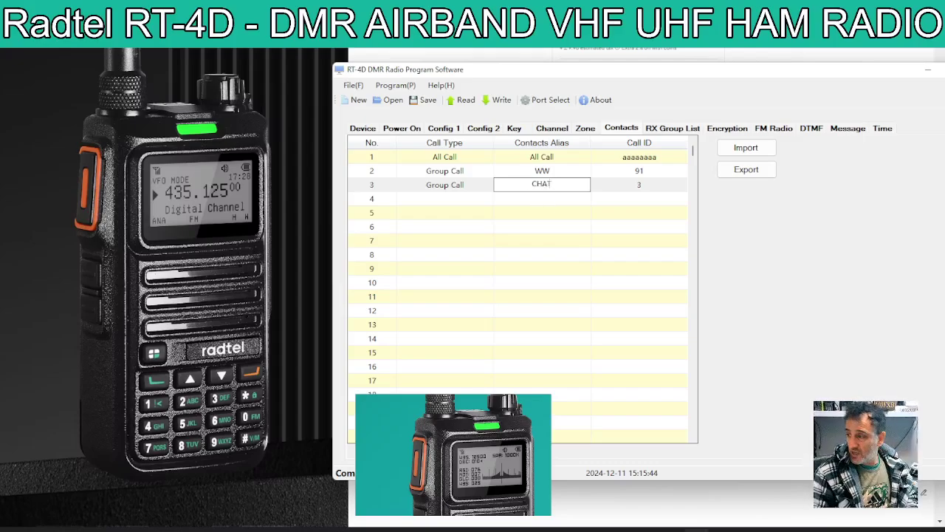
left_click(638, 184)
key("BackSpace")
type("2350")
left_click(543, 208)
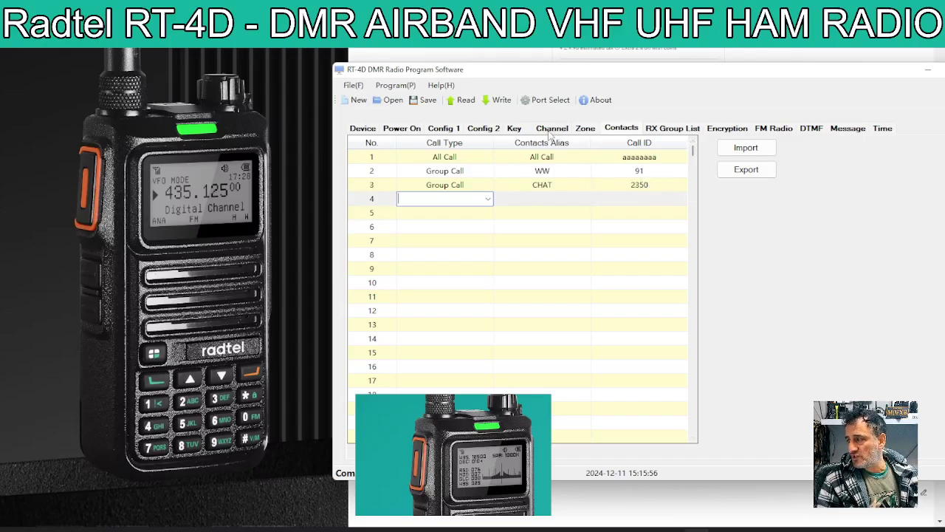
left_click(550, 130)
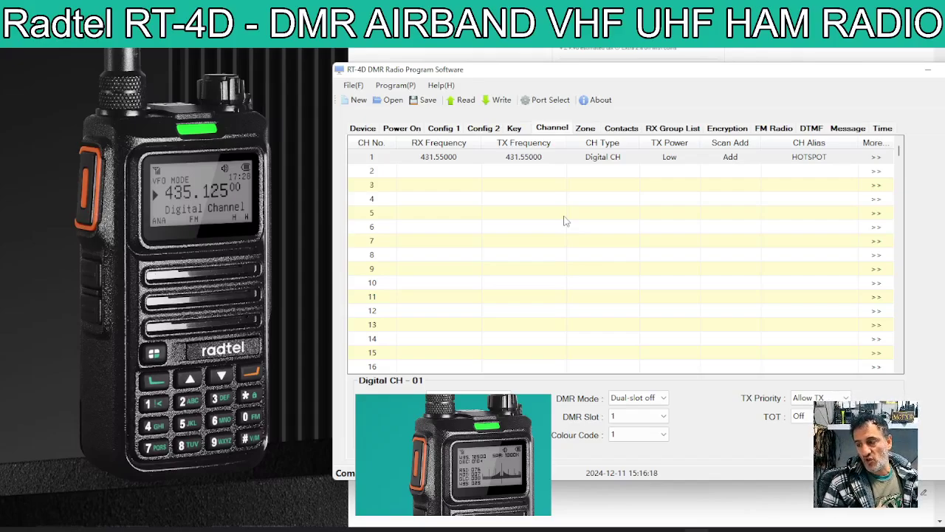
- Rename the first zone to HOTSPOT
left_click(585, 130)
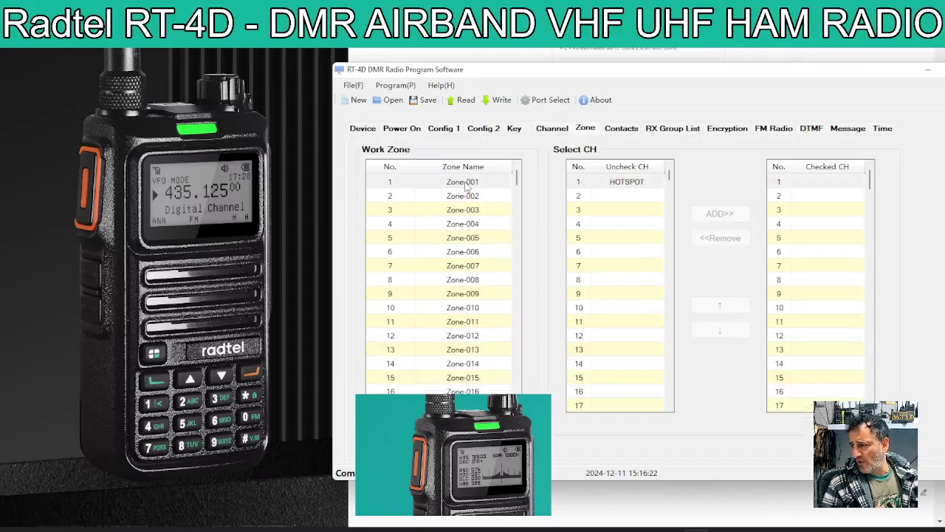
left_click(462, 183)
left_click(459, 182)
double_click(458, 180)
left_click(458, 181)
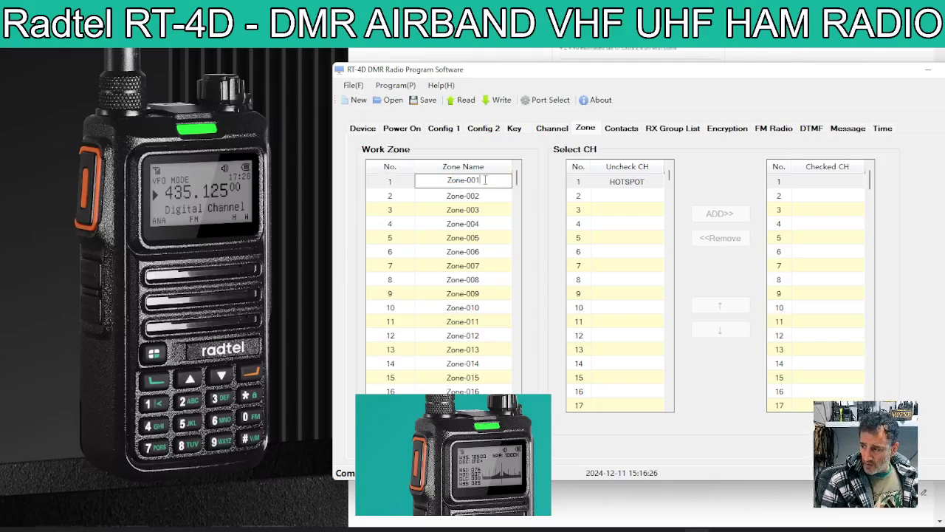
key("BackSpace")
key("BackSpace")
key("BackSpace")
key("BackSpace")
key("BackSpace")
key("BackSpace")
key("BackSpace")
key("BackSpace")
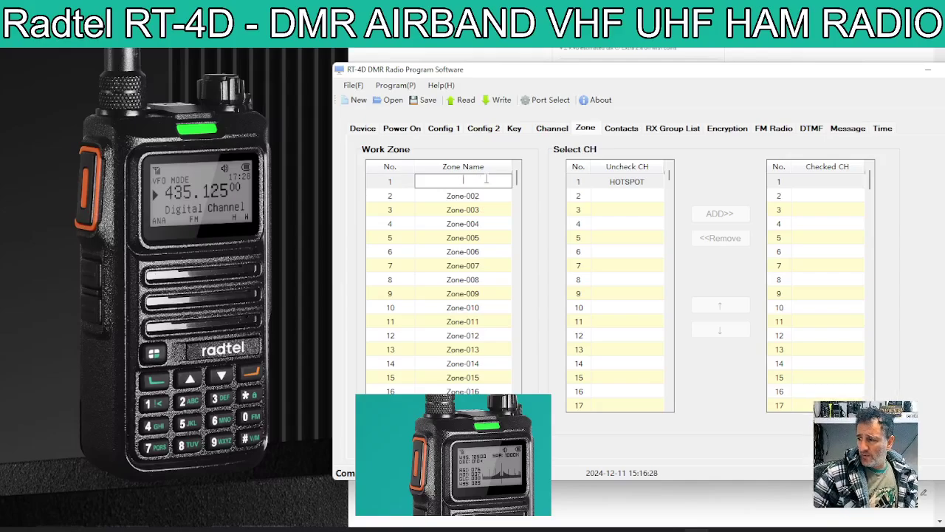
type("HOTSPOT")
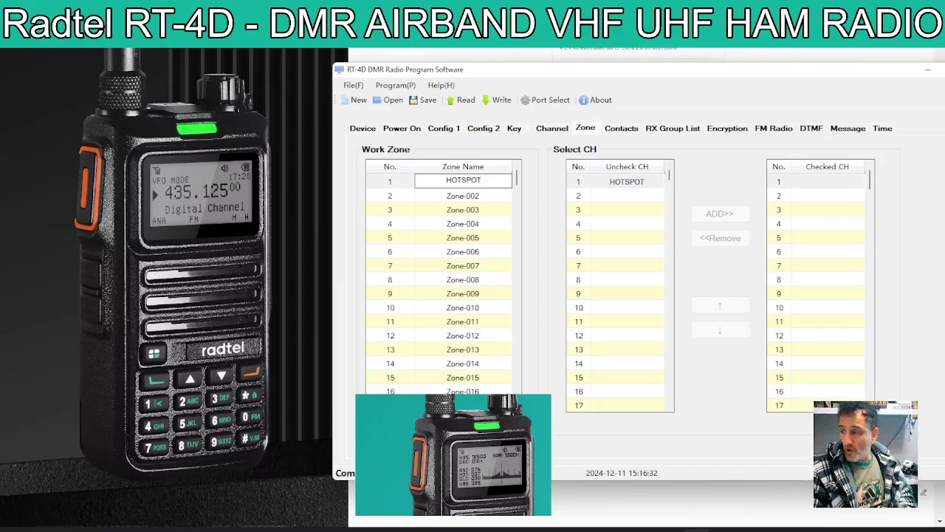
left_click(491, 196)
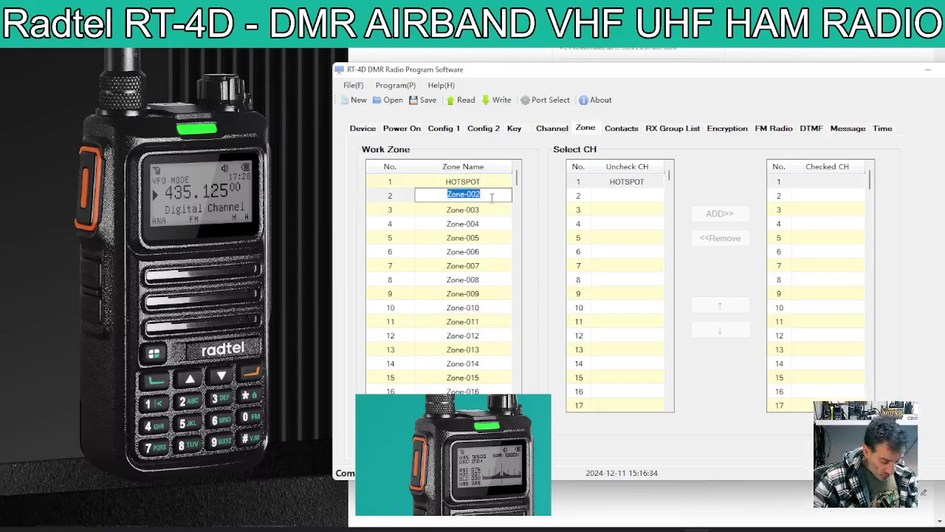
- Name zones 2–4 REPEATERS, PMR and GMRS
type("REPEATERS")
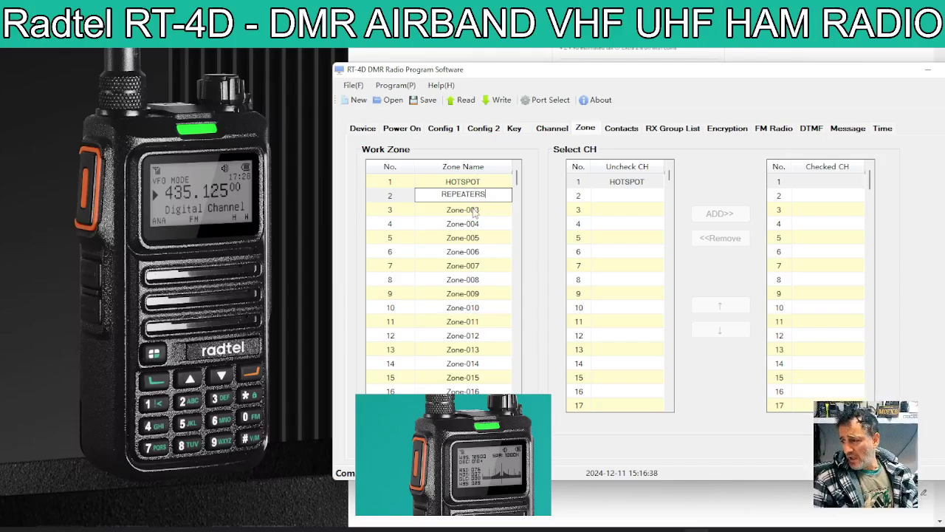
left_click(476, 208)
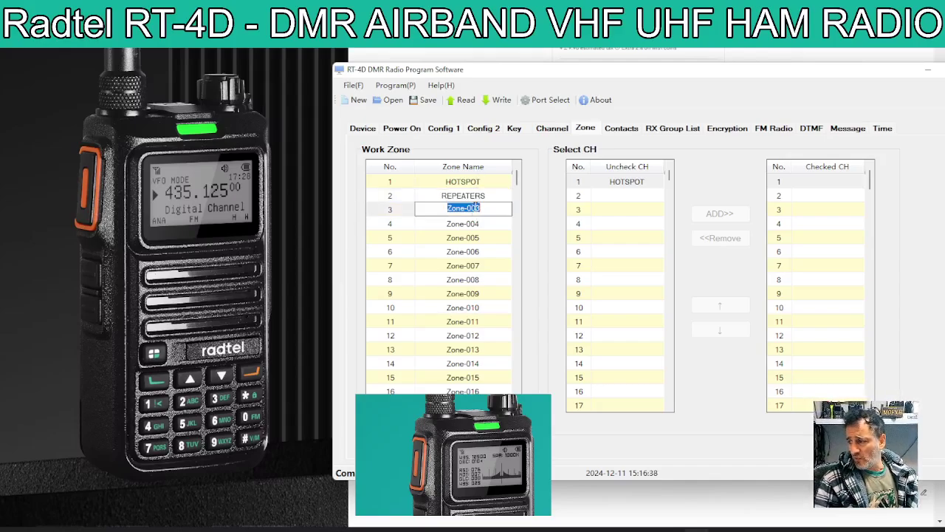
type("PMR")
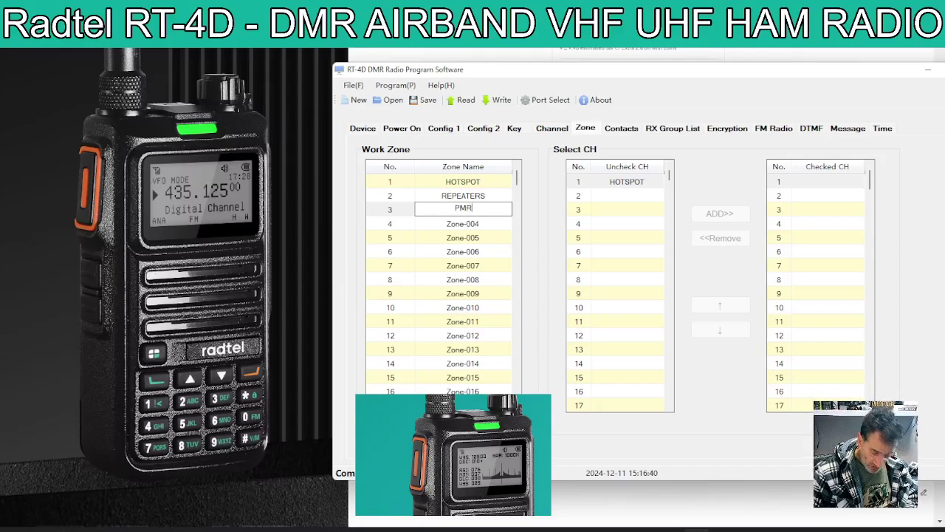
left_click(487, 222)
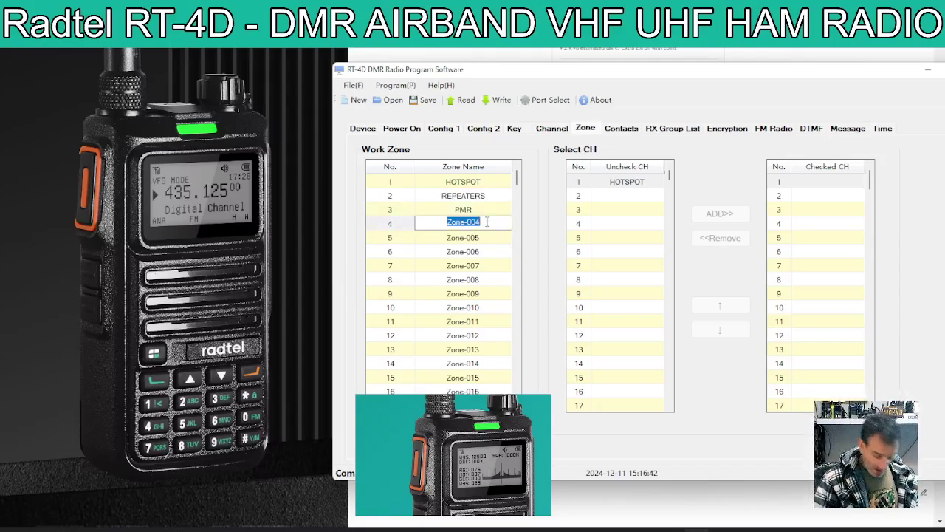
type("GMRS")
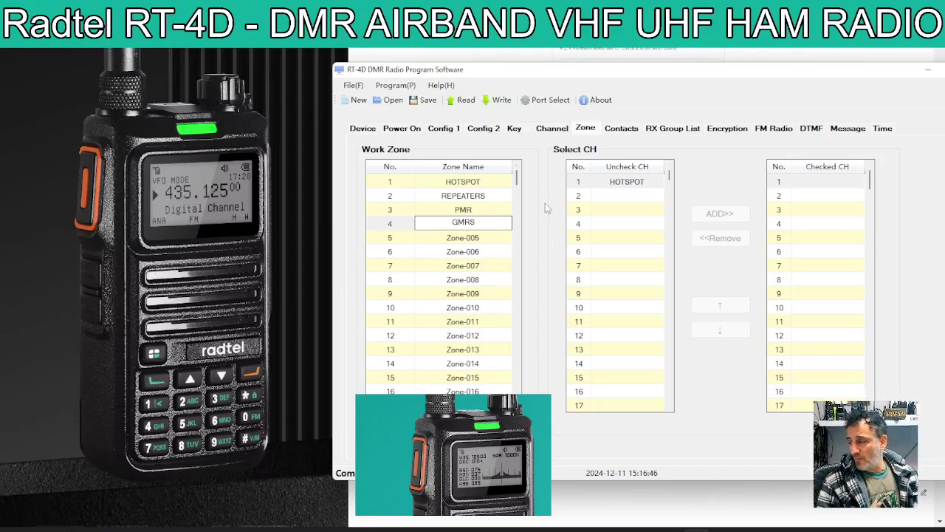
left_click(590, 195)
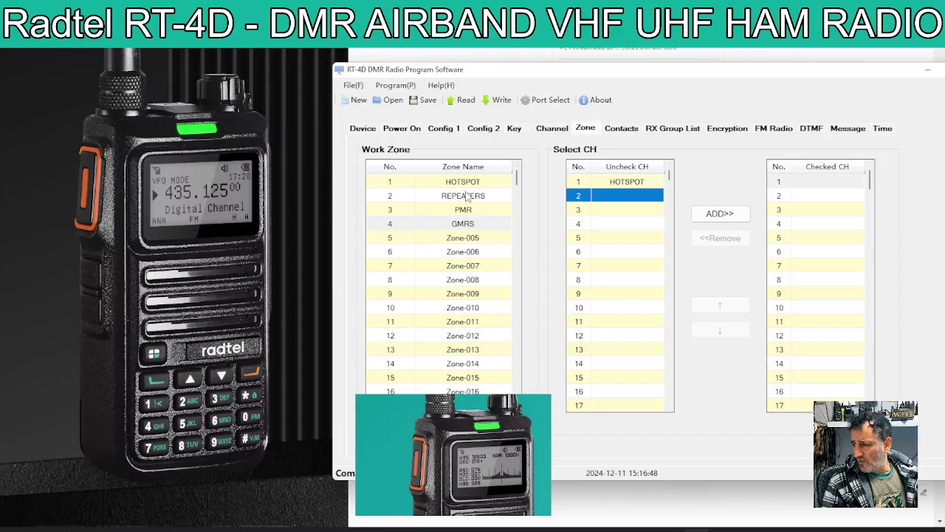
- Add the HOTSPOT channel to the HOTSPOT zone
double_click(465, 182)
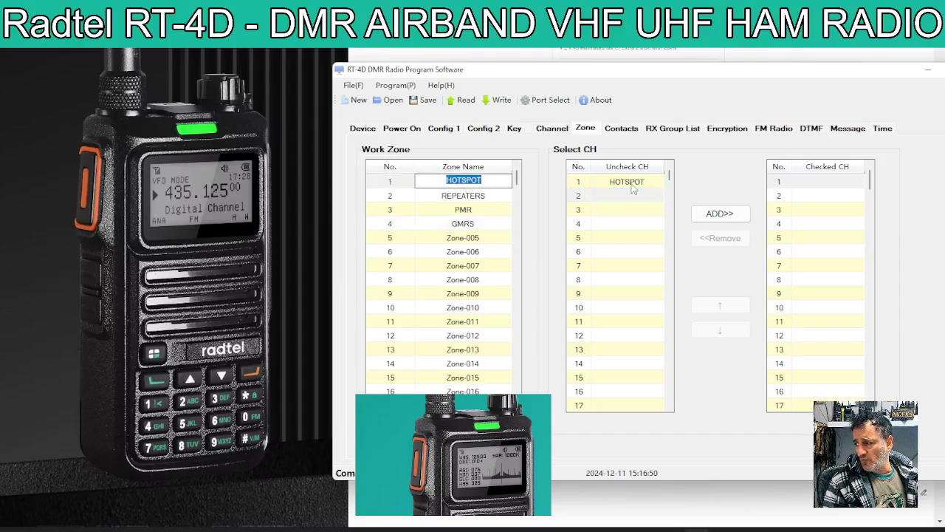
left_click(629, 183)
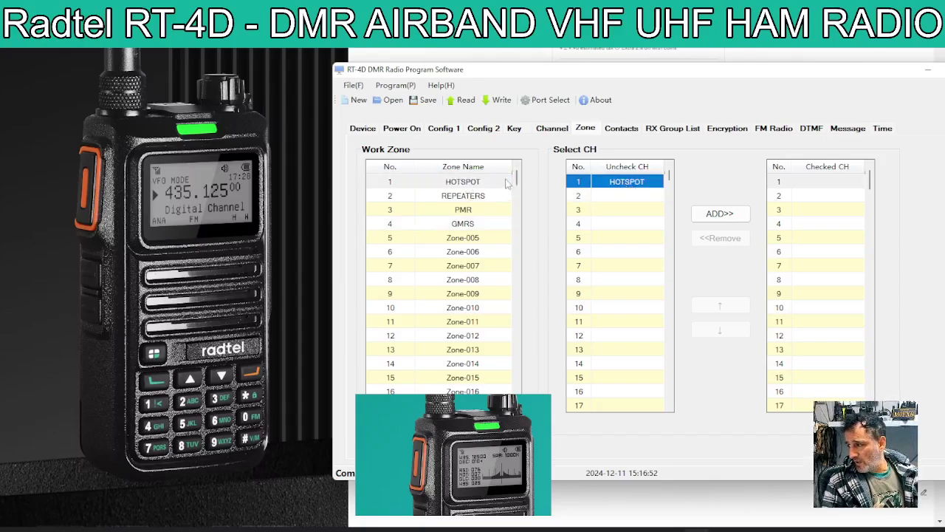
left_click(726, 214)
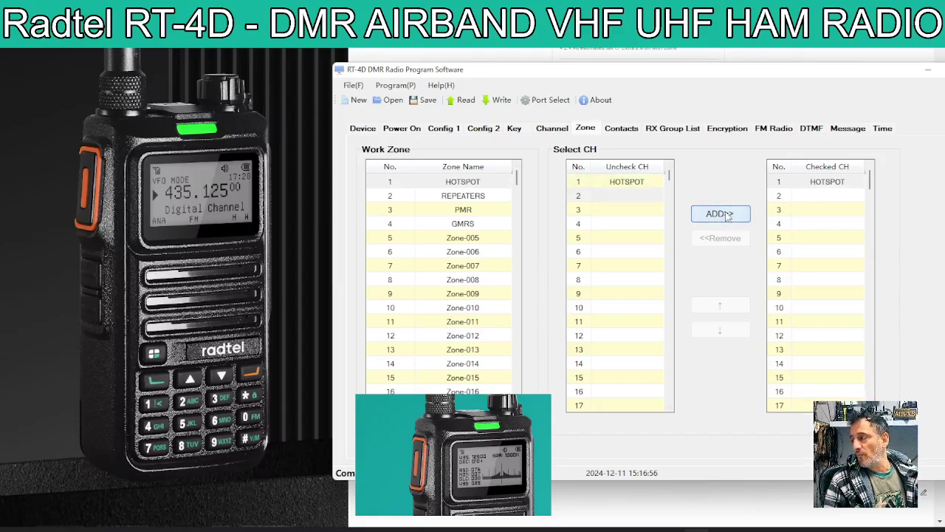
- Check the REPEATERS and PMR zones' channels, then return to the channel list
left_click(463, 195)
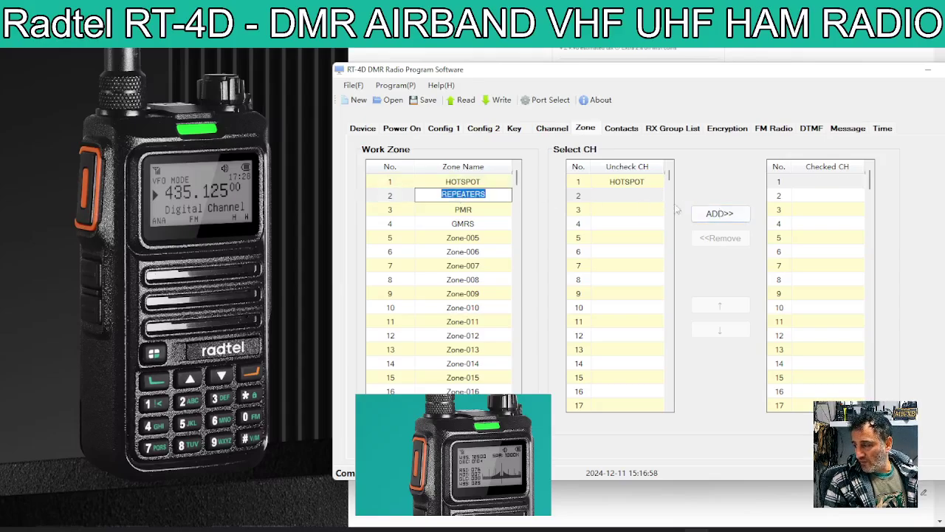
left_click(494, 196)
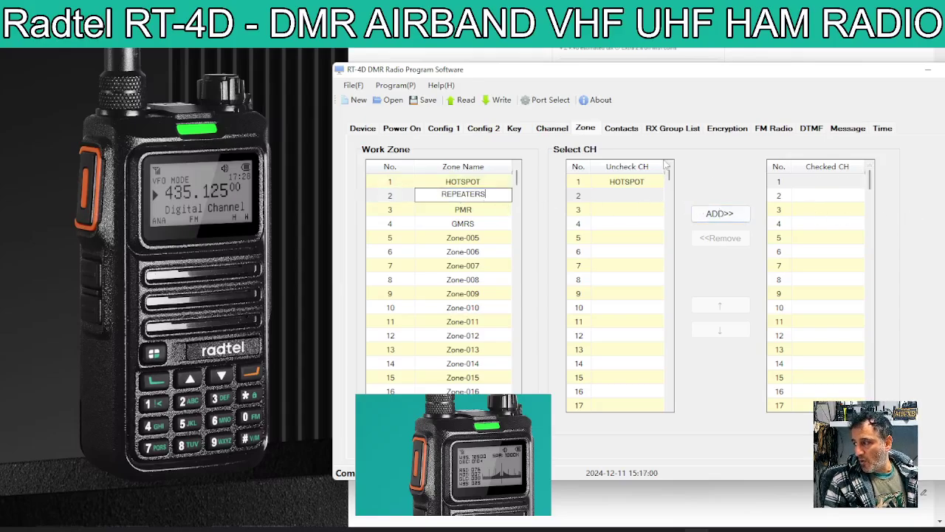
left_click(490, 184)
left_click(492, 211)
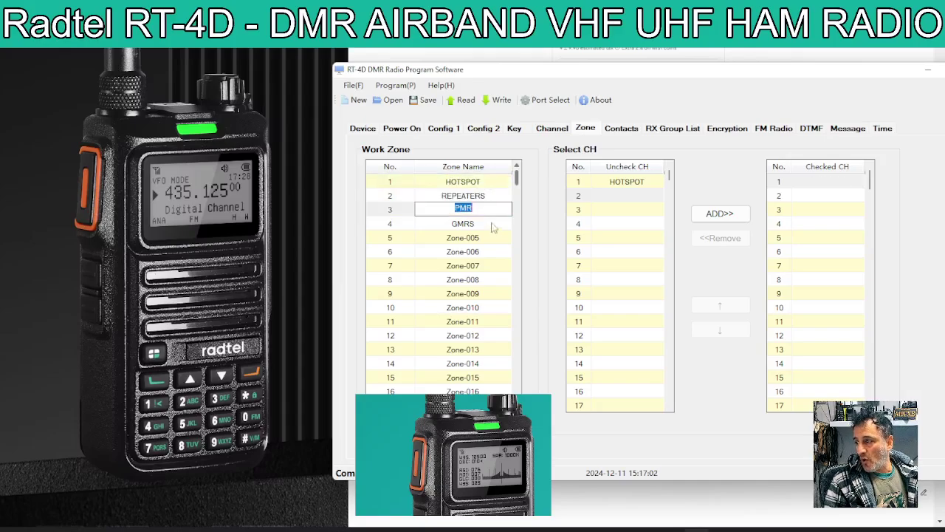
left_click(485, 189)
left_click(502, 190)
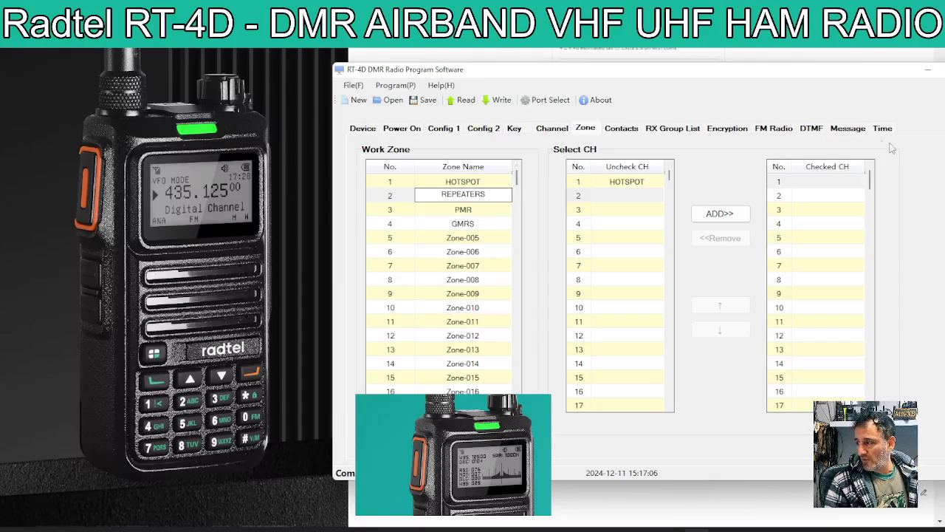
left_click(557, 131)
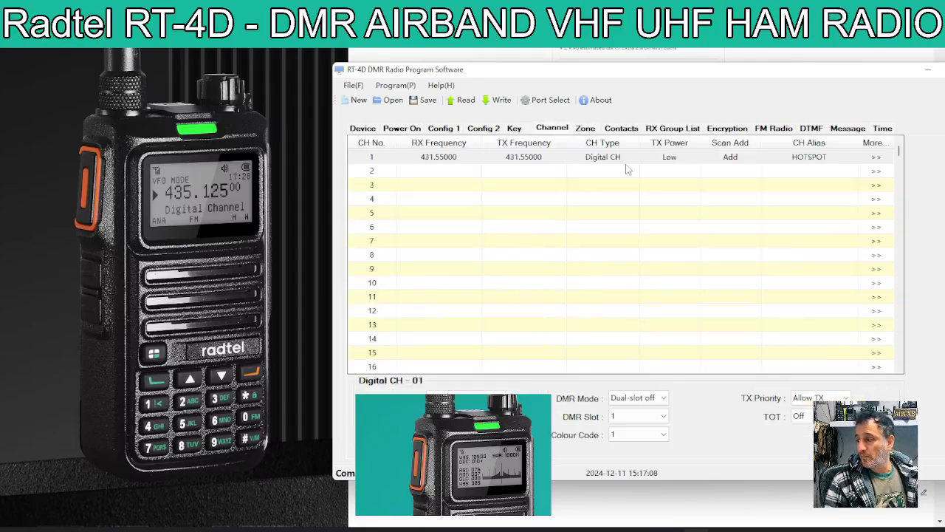